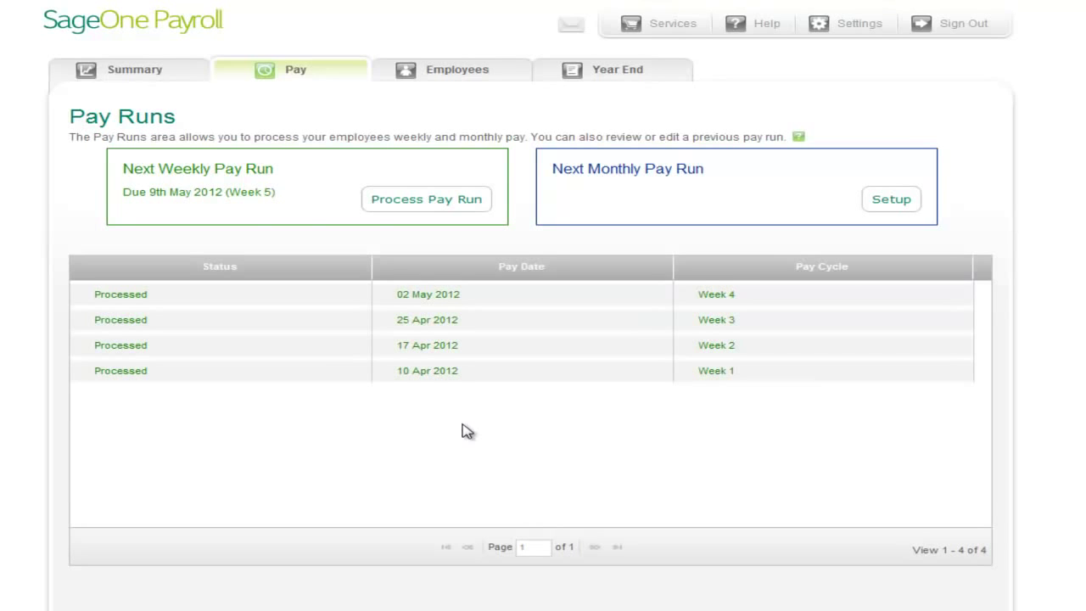
Step: Start the weekly pay run with pay date 09/05/2012 and continue to Record Absences
{"action": "left_click", "coordinate": [426, 200]}
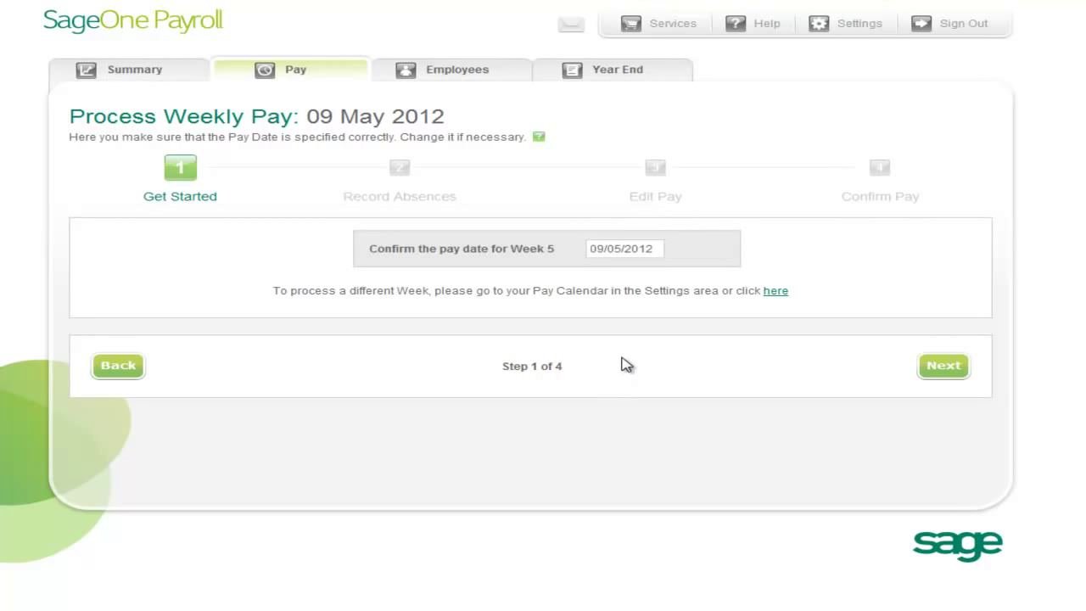
{"action": "left_click", "coordinate": [616, 253]}
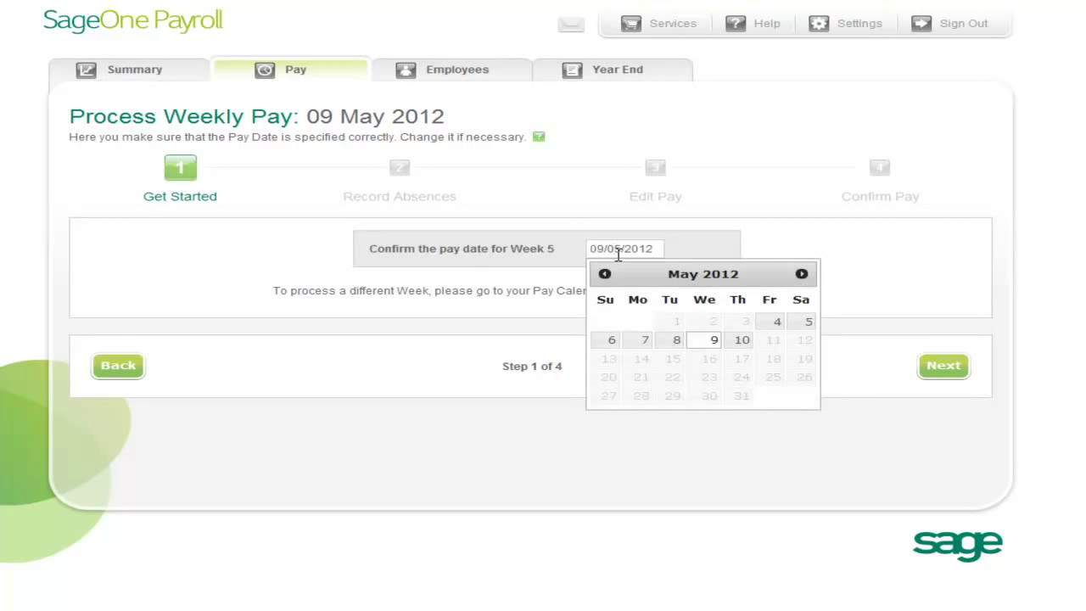
{"action": "left_click", "coordinate": [714, 342]}
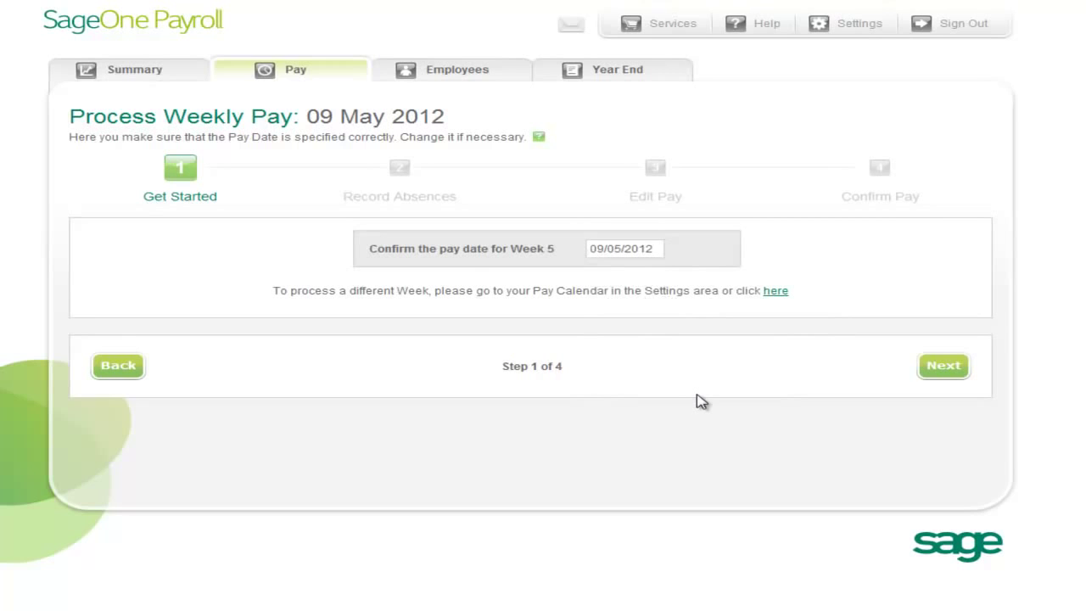
{"action": "left_click", "coordinate": [941, 366]}
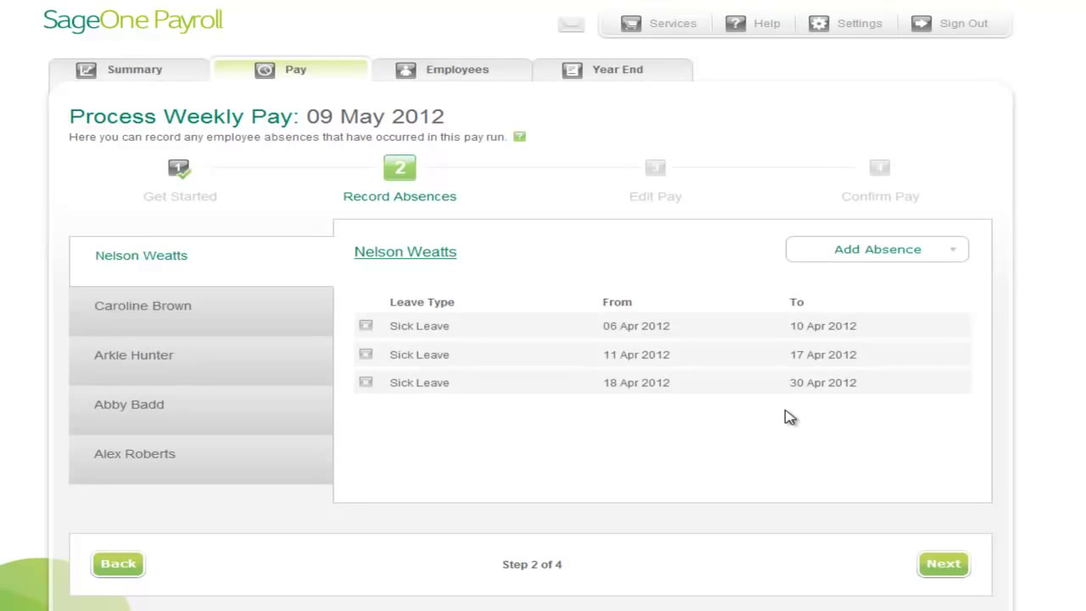
Step: Add a sickness absence with documentation received, starting 1 May 2012
{"action": "left_click", "coordinate": [962, 256]}
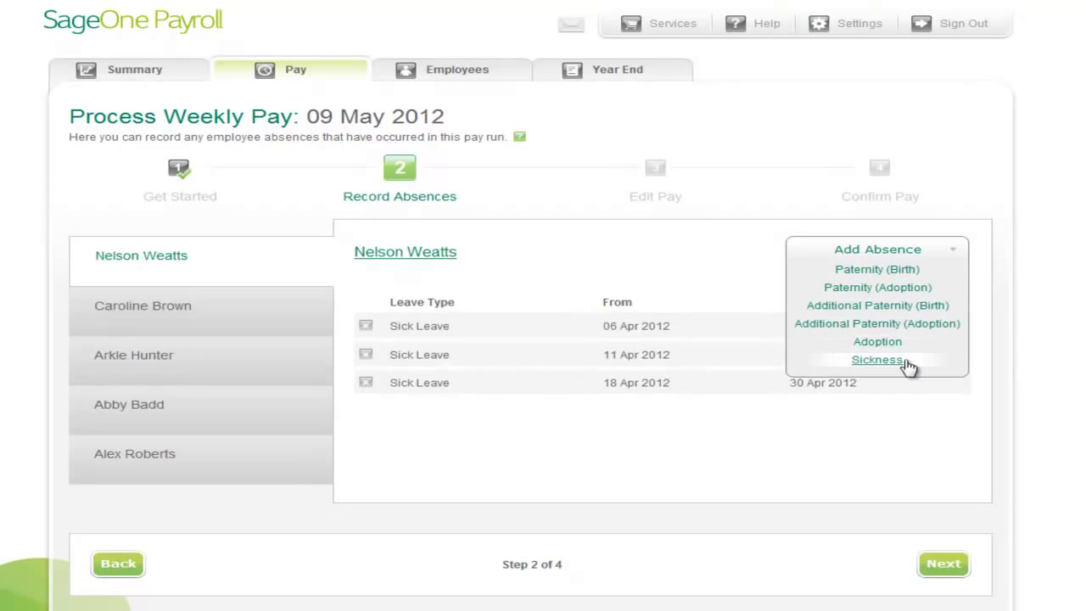
{"action": "left_click", "coordinate": [877, 359]}
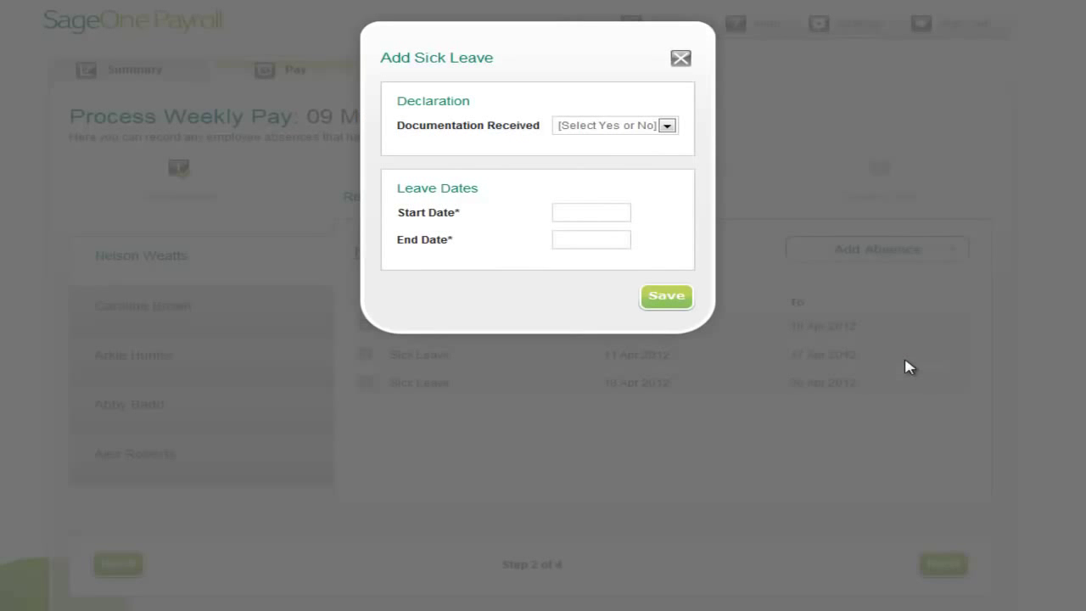
{"action": "left_click", "coordinate": [670, 127]}
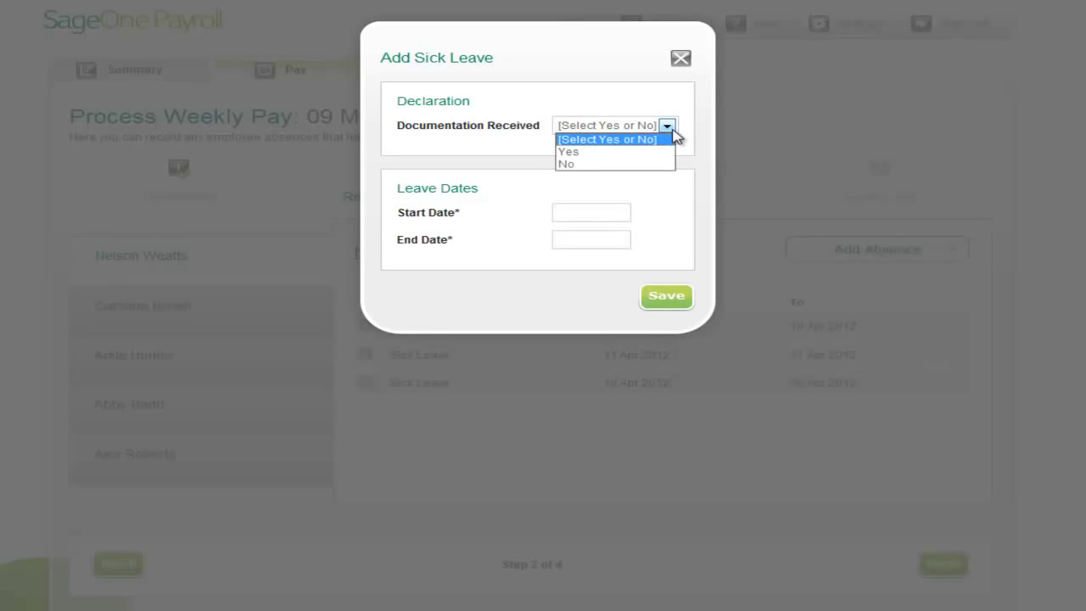
{"action": "left_click", "coordinate": [586, 153]}
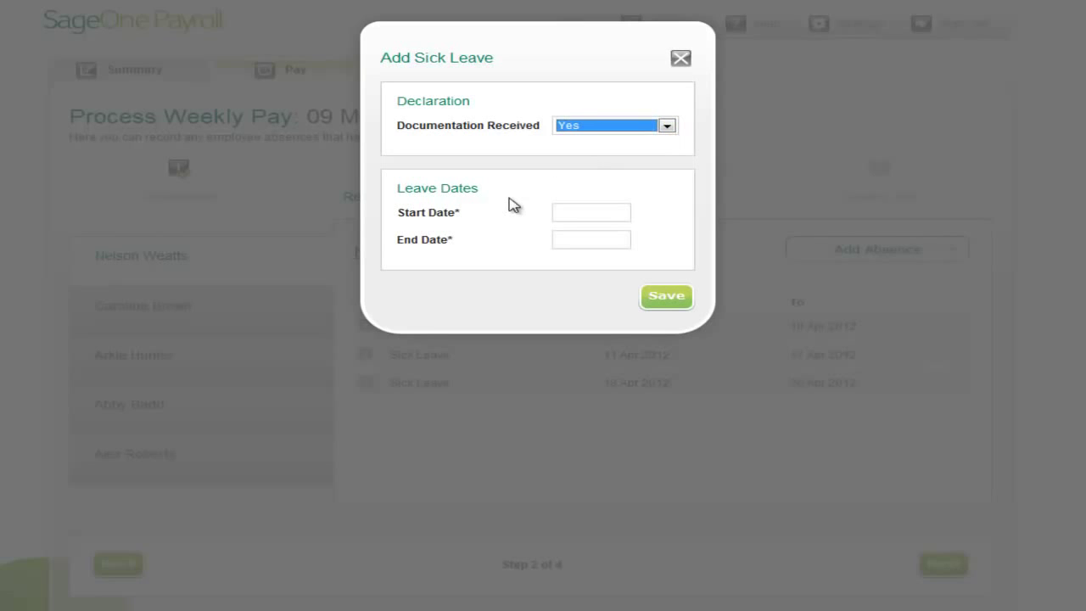
{"action": "left_click", "coordinate": [580, 215]}
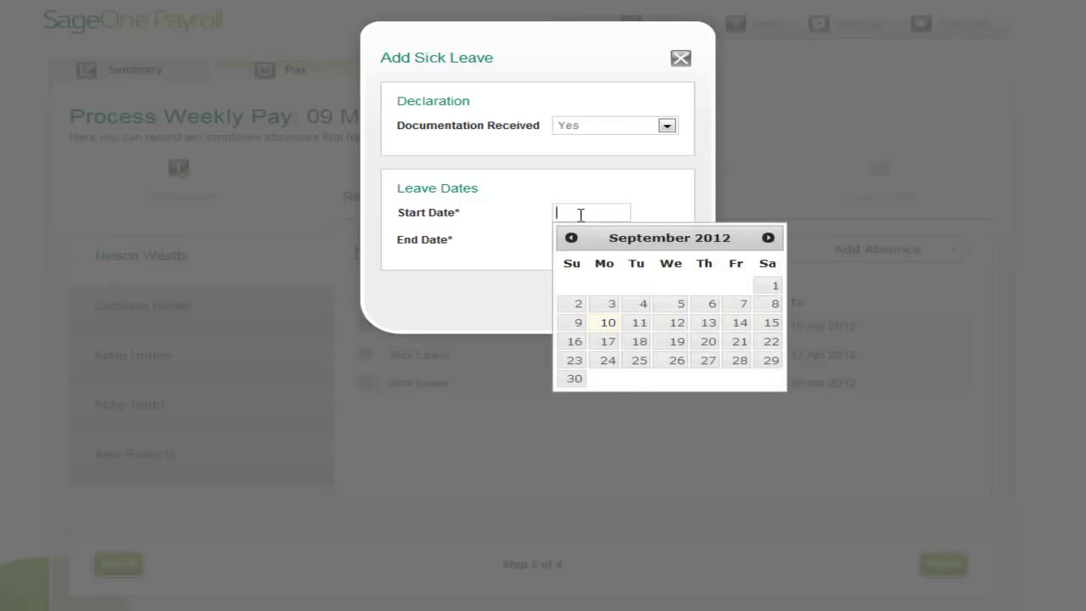
{"action": "left_click", "coordinate": [569, 239]}
{"action": "left_click", "coordinate": [570, 239]}
{"action": "left_click", "coordinate": [569, 238]}
{"action": "left_click", "coordinate": [569, 238]}
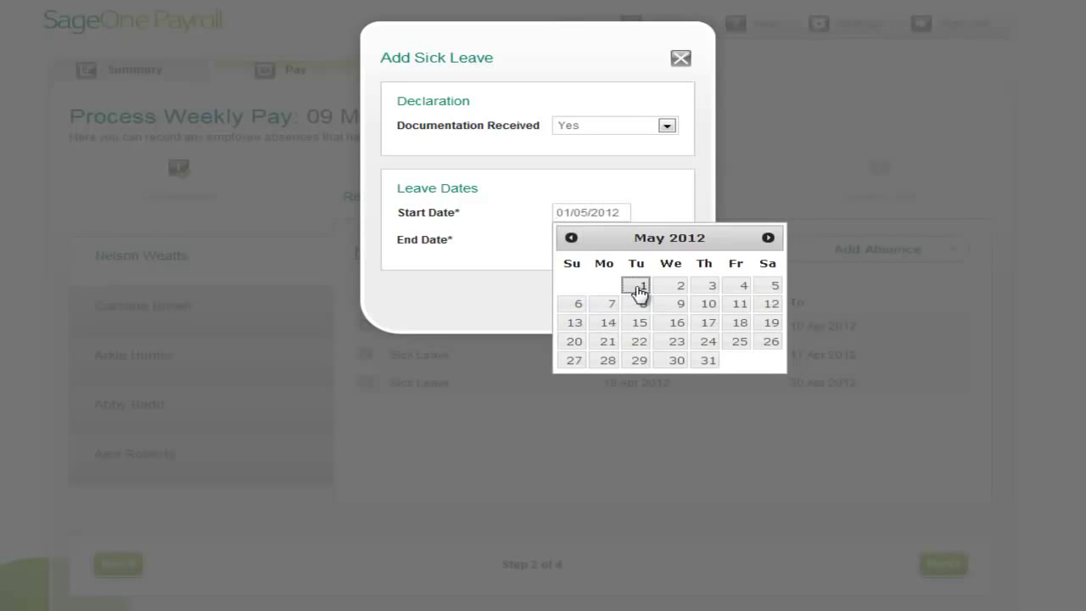
{"action": "left_click", "coordinate": [640, 288]}
Step: Set the sick leave end date to 9 May 2012 and save the entry
{"action": "left_click", "coordinate": [594, 242]}
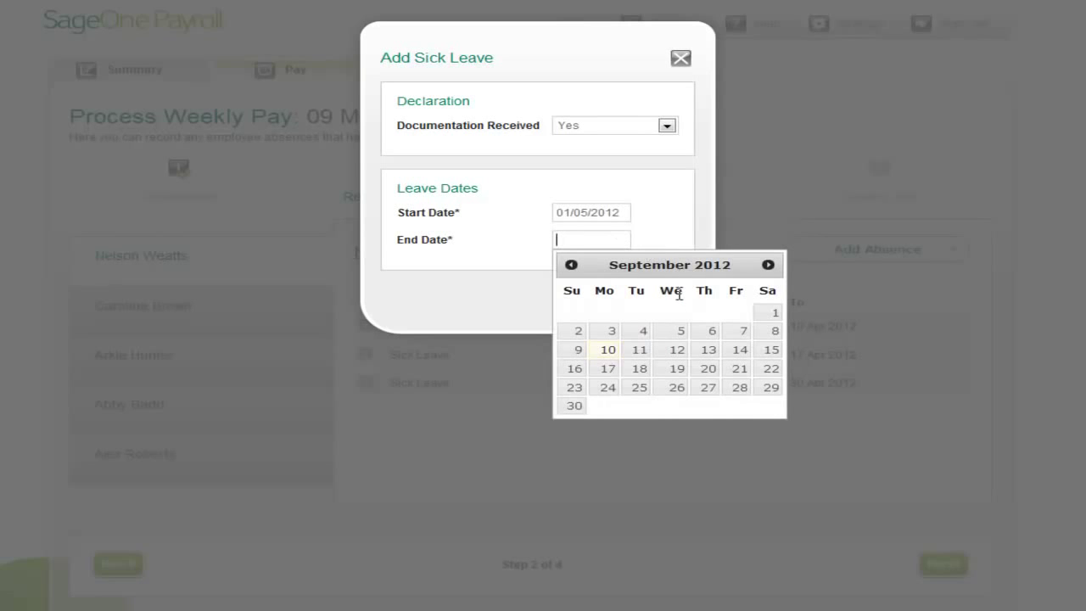
{"action": "left_click", "coordinate": [571, 266]}
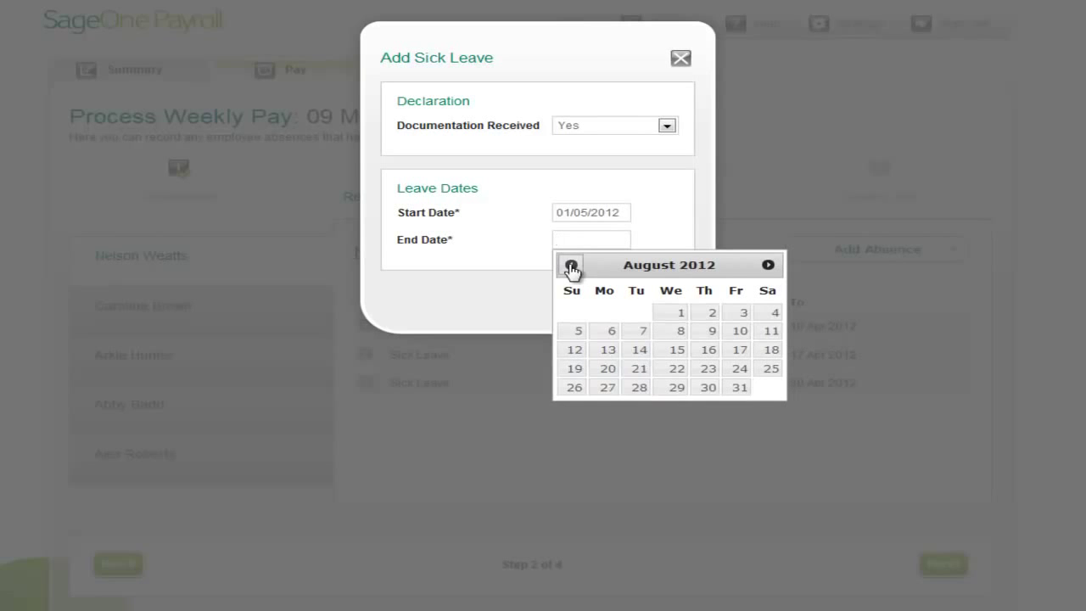
{"action": "left_click", "coordinate": [571, 266]}
{"action": "left_click", "coordinate": [571, 266]}
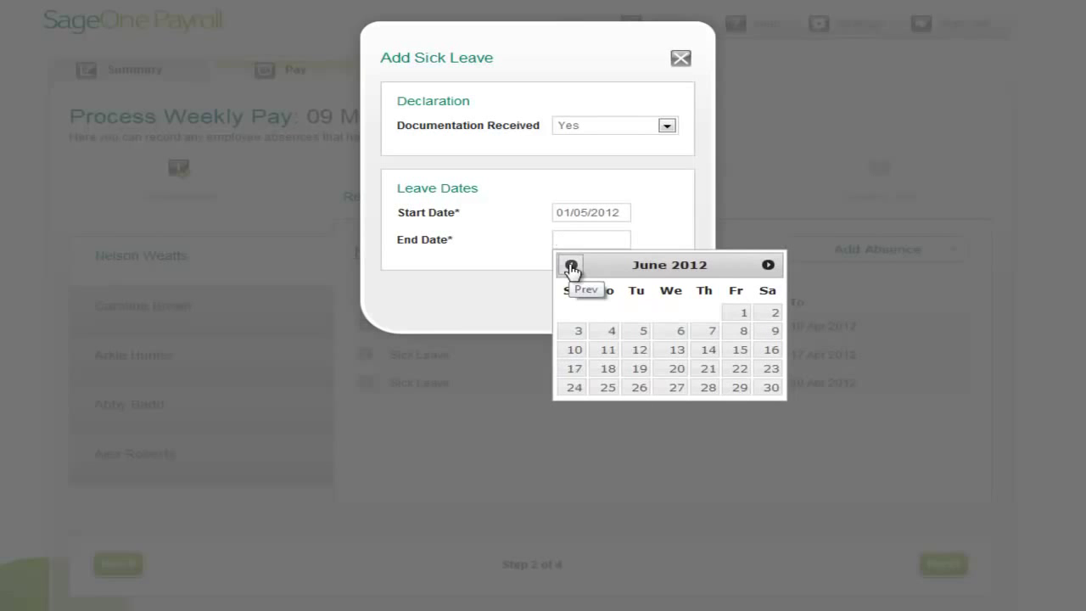
{"action": "left_click", "coordinate": [571, 265]}
{"action": "left_click", "coordinate": [678, 332]}
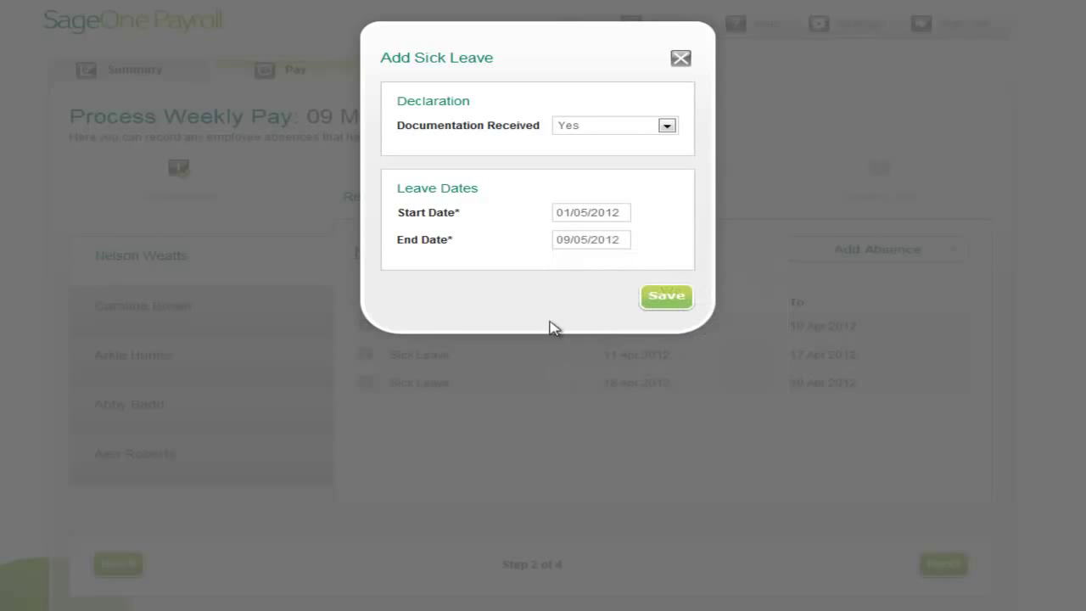
{"action": "left_click", "coordinate": [666, 297]}
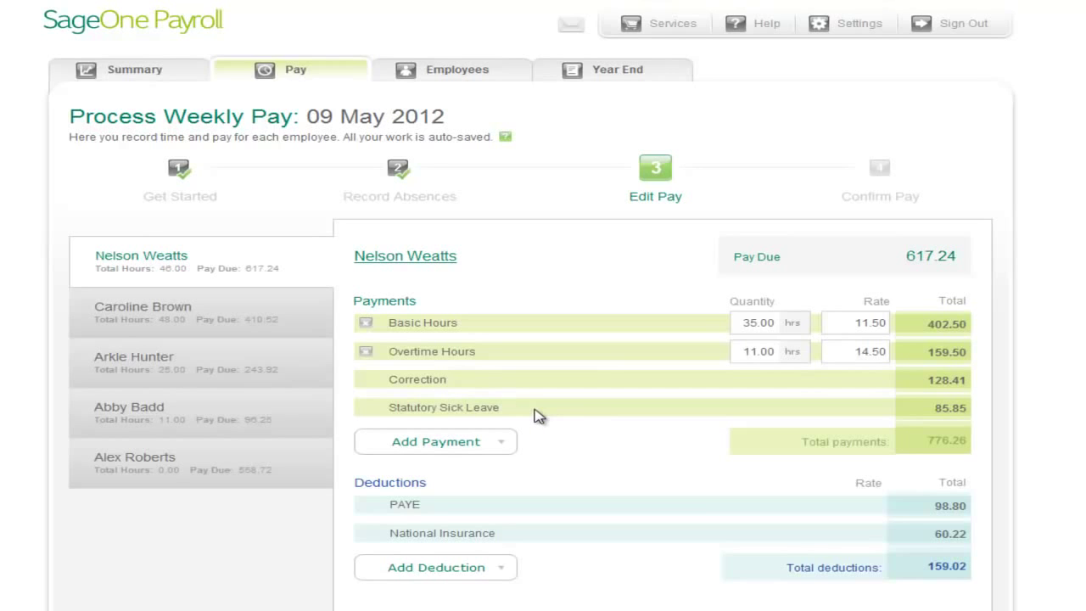
Step: Reset the overtime and basic hours quantities to 0
{"action": "left_click", "coordinate": [737, 355]}
{"action": "type", "text": "0"}
{"action": "key", "text": "Tab"}
{"action": "left_click_drag", "start_coordinate": [745, 326], "coordinate": [776, 329]}
{"action": "type", "text": "0"}
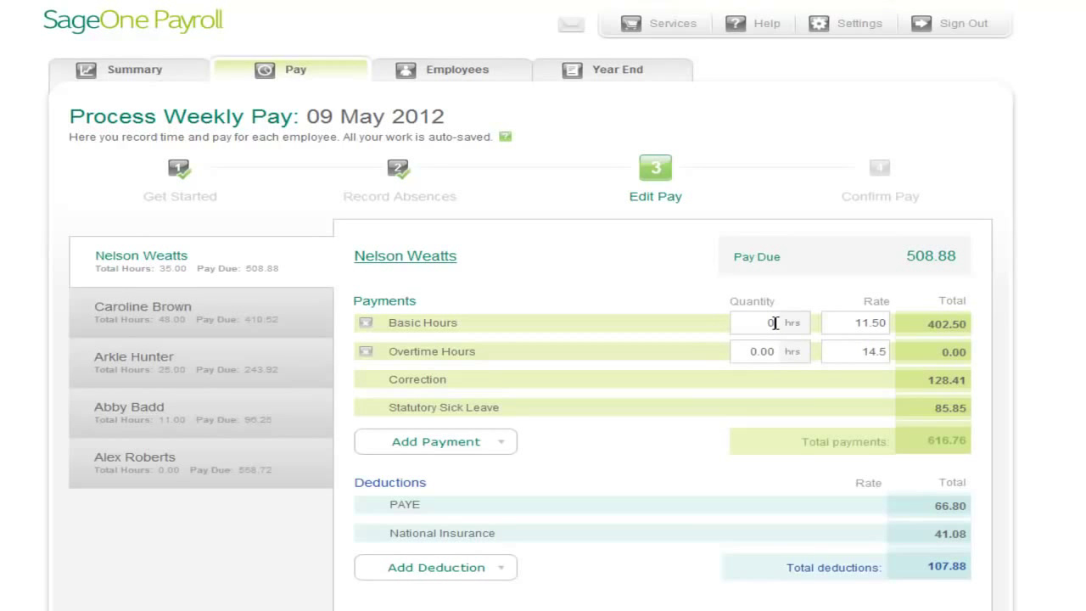
{"action": "key", "text": "Tab"}
Step: Give the second employee 7 overtime hours, lowering pay due from 410.52 to 369.72
{"action": "left_click", "coordinate": [145, 314]}
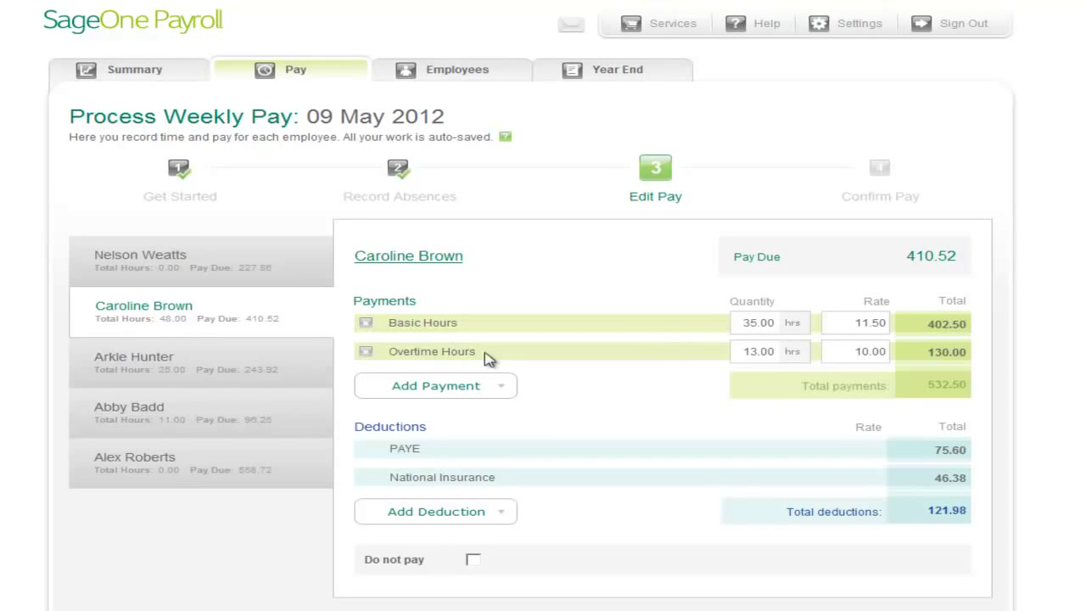
{"action": "left_click_drag", "start_coordinate": [740, 355], "coordinate": [779, 355]}
{"action": "type", "text": "7"}
{"action": "key", "text": "Tab"}
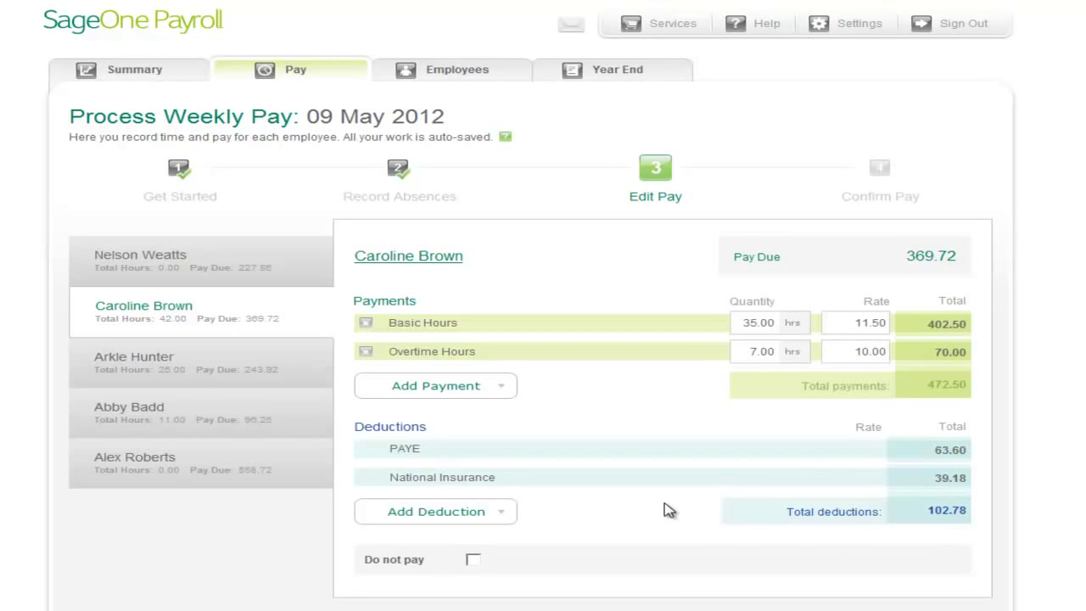
Step: Add a 7-hour overtime payment for the third employee and edit its rate
{"action": "left_click", "coordinate": [108, 372]}
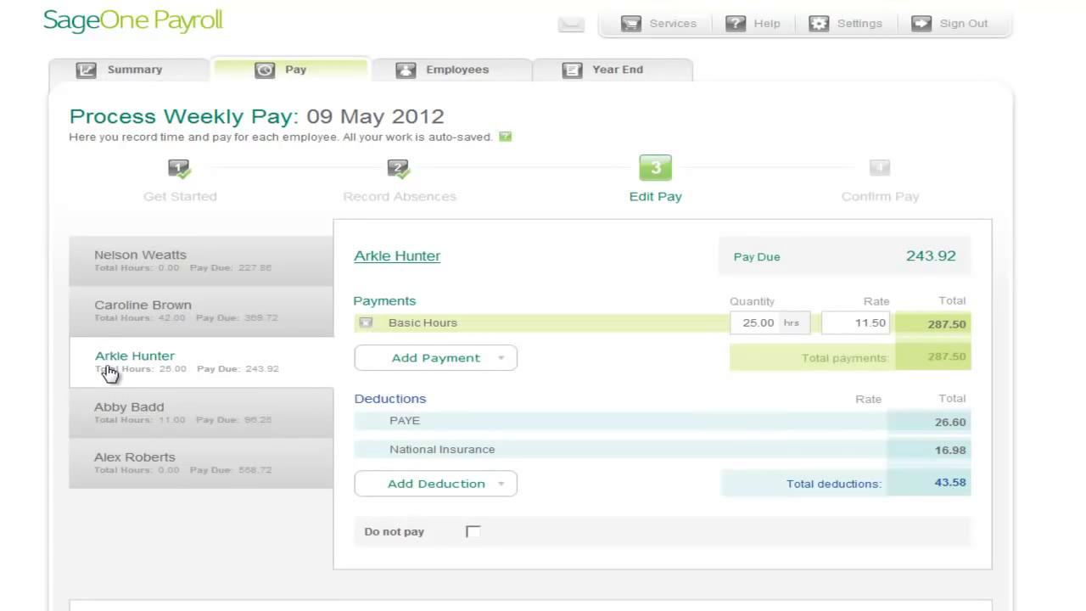
{"action": "left_click", "coordinate": [470, 359]}
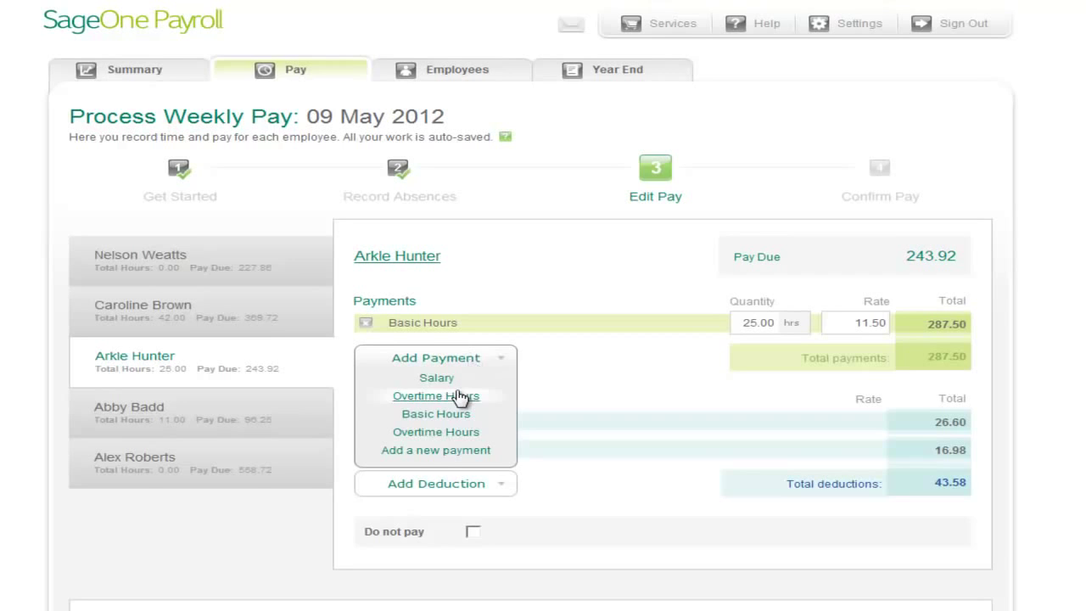
{"action": "left_click", "coordinate": [459, 395]}
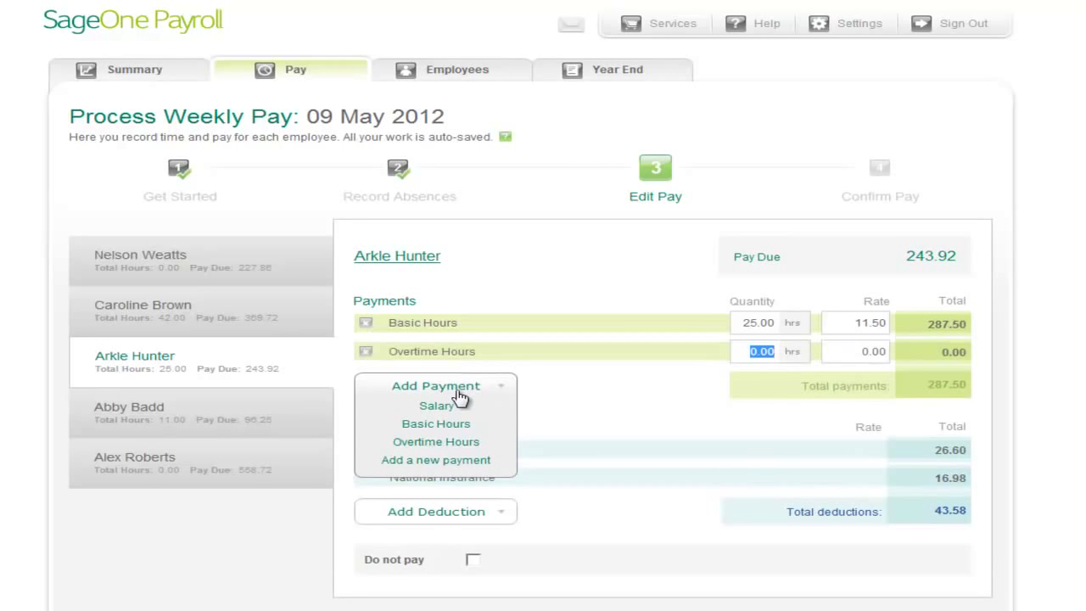
{"action": "type", "text": "7"}
{"action": "left_click", "coordinate": [688, 437]}
{"action": "left_click", "coordinate": [864, 352]}
{"action": "type", "text": "17.50"}
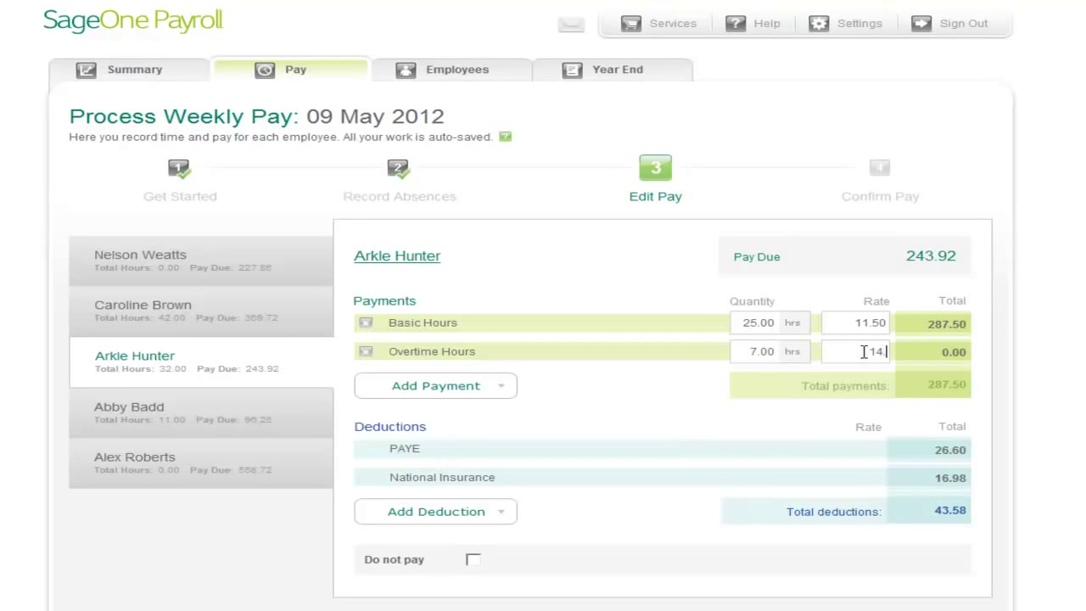
{"action": "key", "text": "BackSpace"}
Step: Change the fourth employee's basic hours from 11 to 25, then view the last employee
{"action": "left_click", "coordinate": [148, 413]}
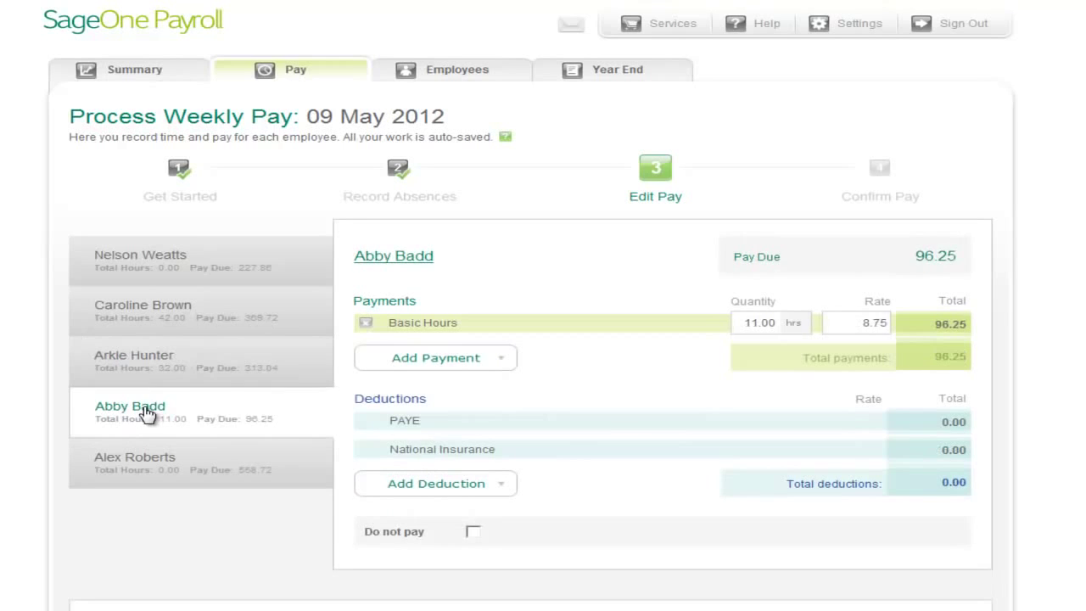
{"action": "left_click_drag", "start_coordinate": [744, 323], "coordinate": [794, 325]}
{"action": "type", "text": "25"}
{"action": "left_click", "coordinate": [778, 344]}
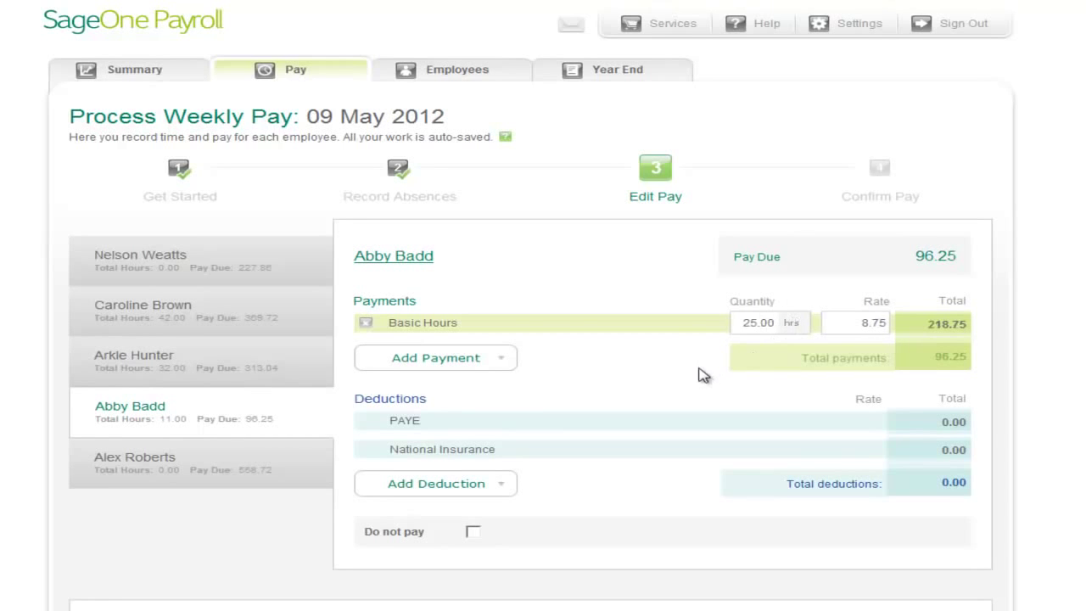
{"action": "left_click", "coordinate": [102, 463]}
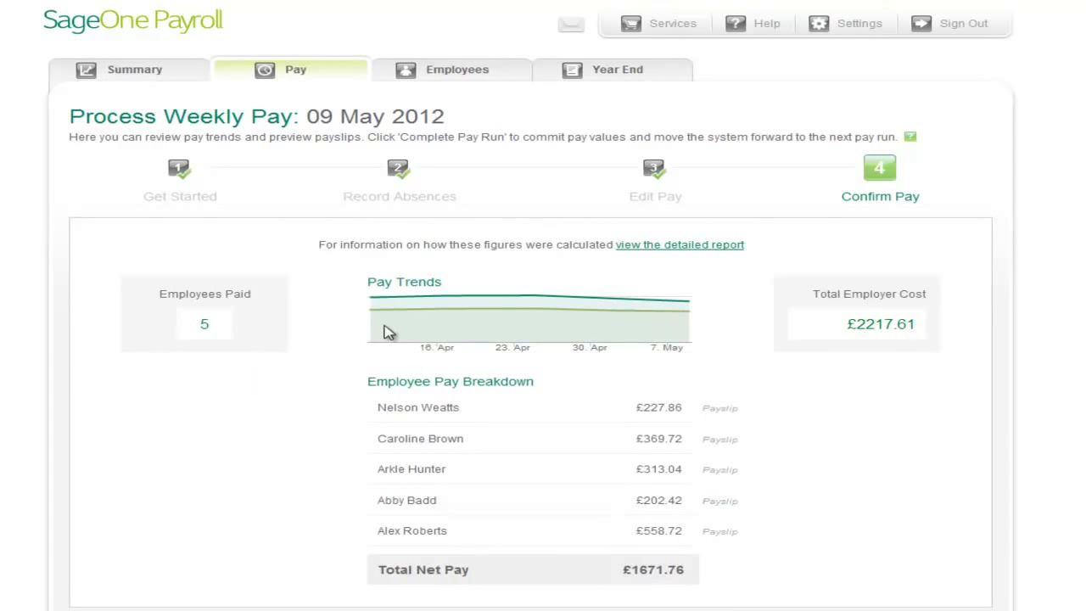
Step: Confirm the pay values to finish the run at £1671.76 net pay
{"action": "mouse_move", "coordinate": [485, 323]}
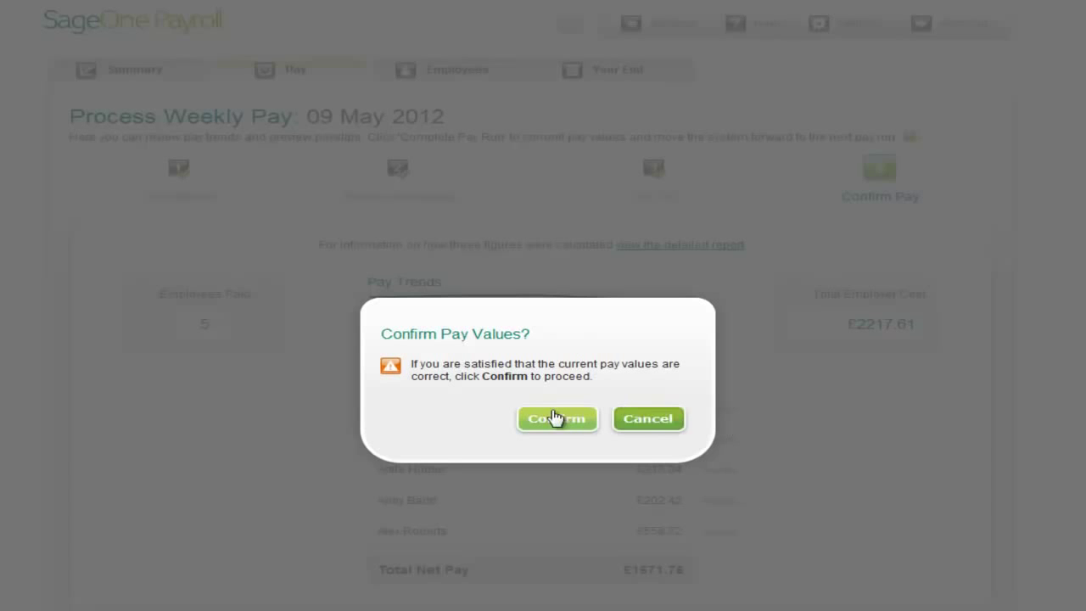
{"action": "left_click", "coordinate": [530, 419]}
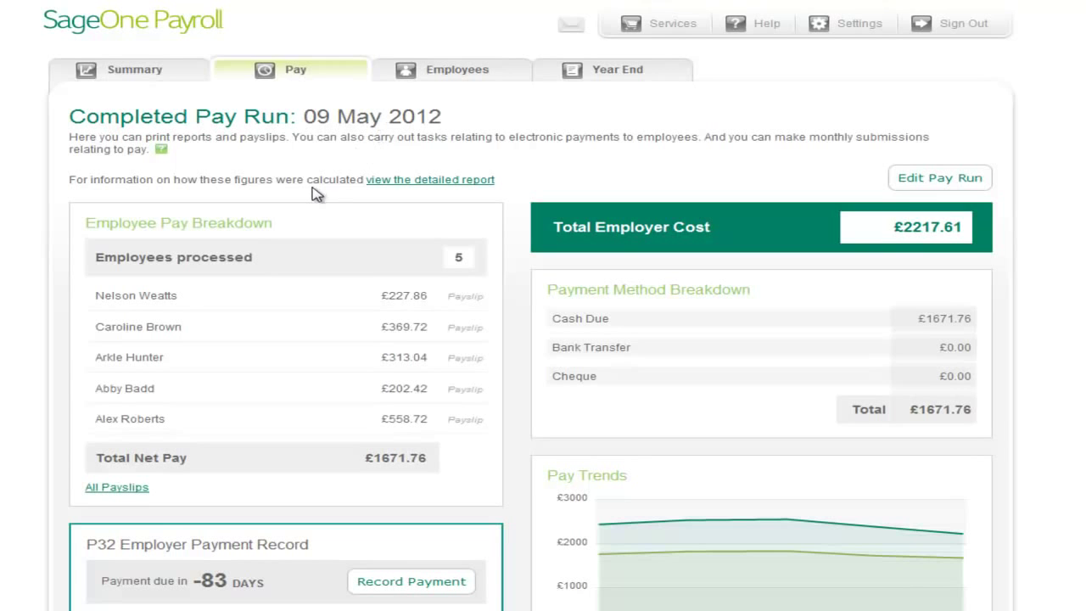
{"action": "left_click", "coordinate": [447, 181]}
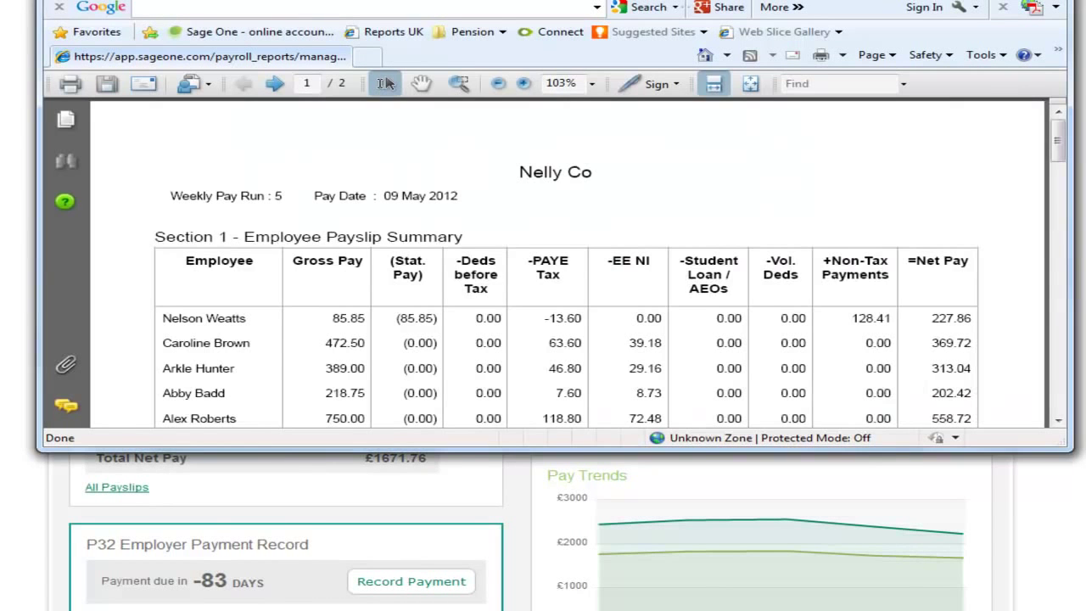
{"action": "key", "text": "super+Up"}
{"action": "scroll", "coordinate": [391, 319], "scroll_direction": "down", "scroll_amount": 3}
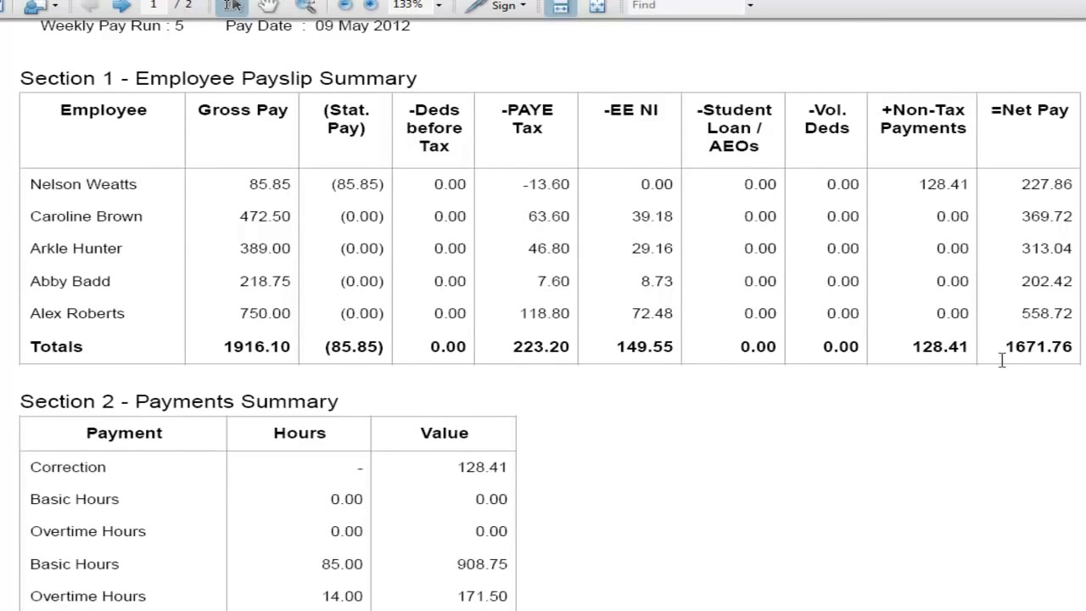
{"action": "scroll", "coordinate": [891, 431], "scroll_direction": "down", "scroll_amount": 3}
{"action": "scroll", "coordinate": [891, 431], "scroll_direction": "down", "scroll_amount": 6}
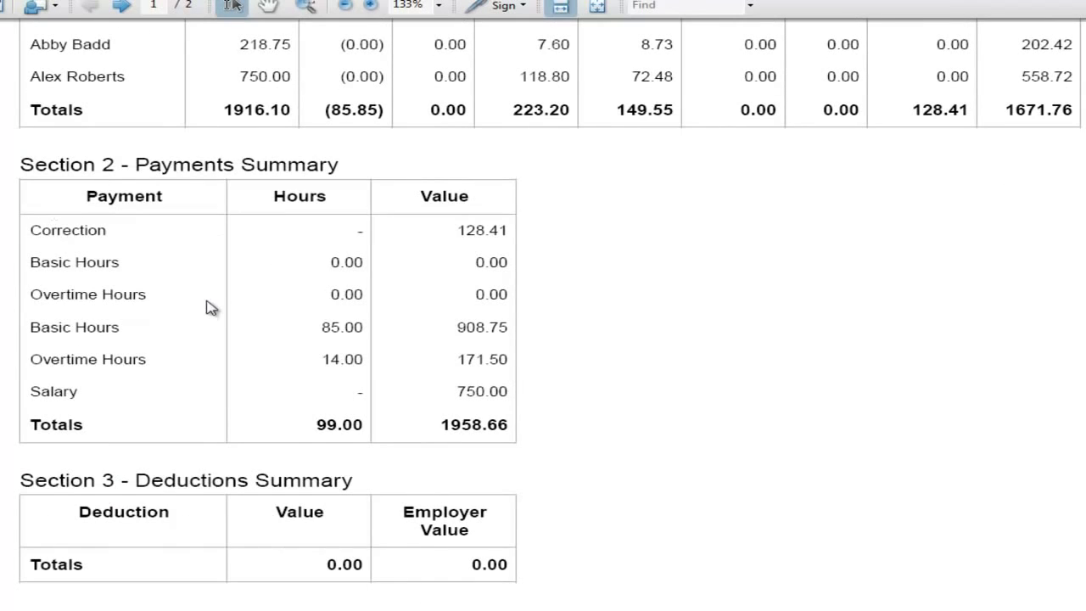
{"action": "scroll", "coordinate": [212, 307], "scroll_direction": "down", "scroll_amount": 10}
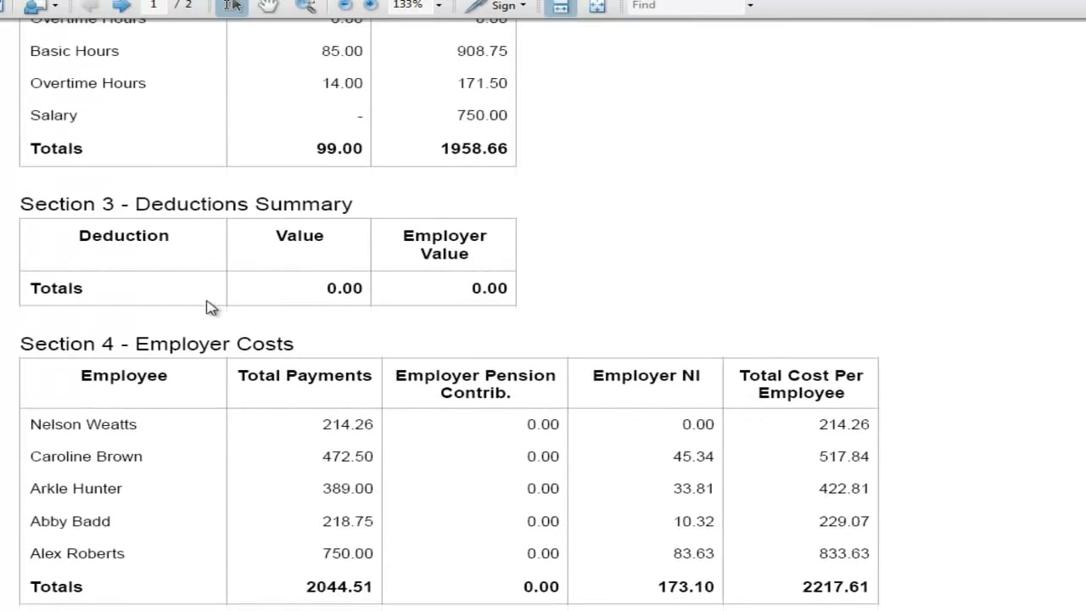
{"action": "key", "text": "ctrl+w"}
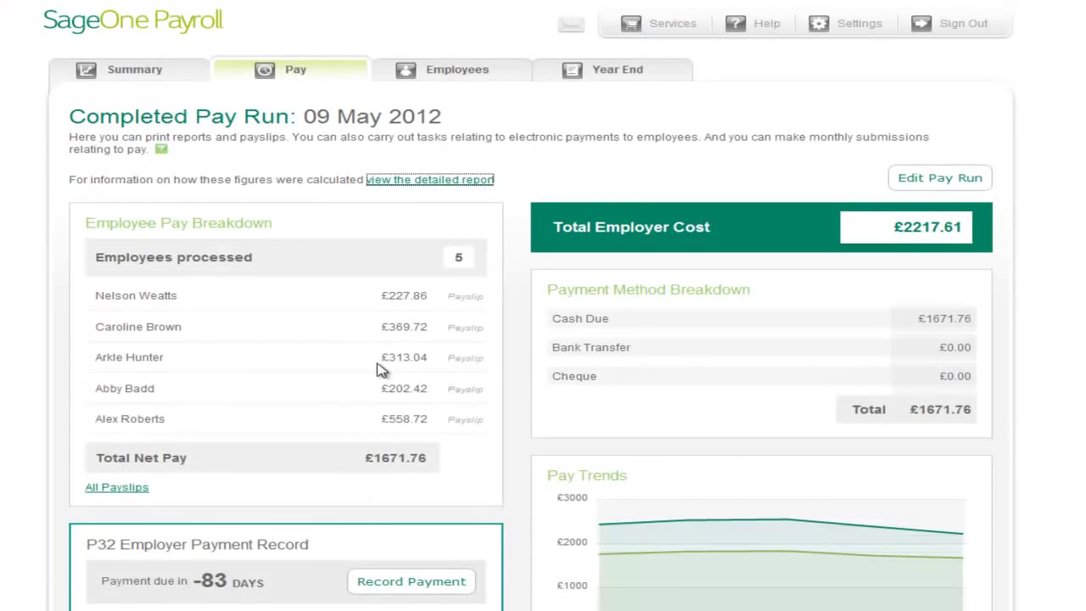
{"action": "left_click", "coordinate": [465, 297]}
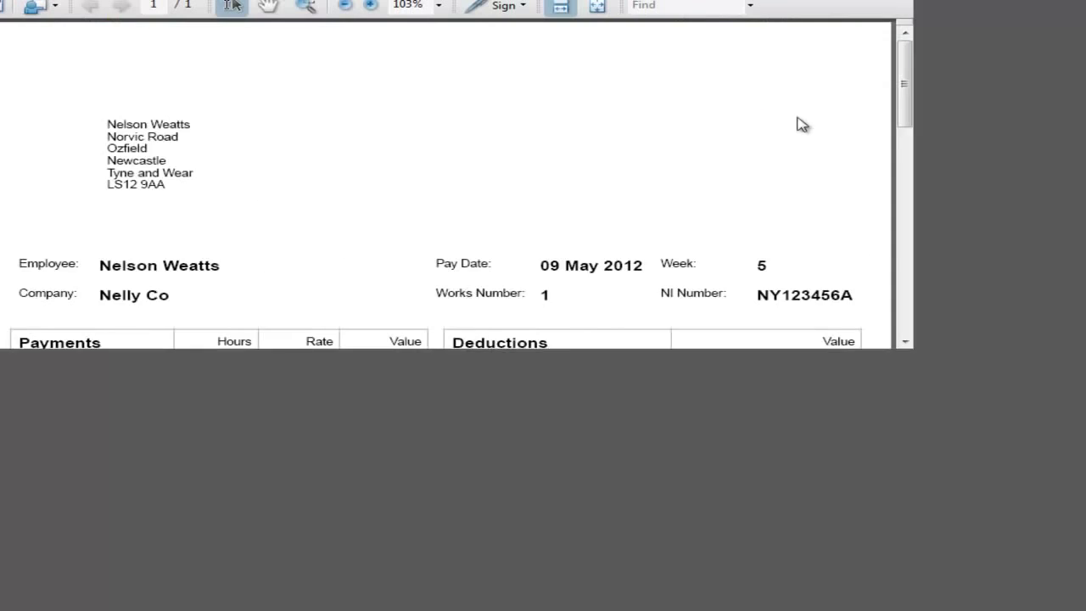
{"action": "scroll", "coordinate": [582, 332], "scroll_direction": "down", "scroll_amount": 5}
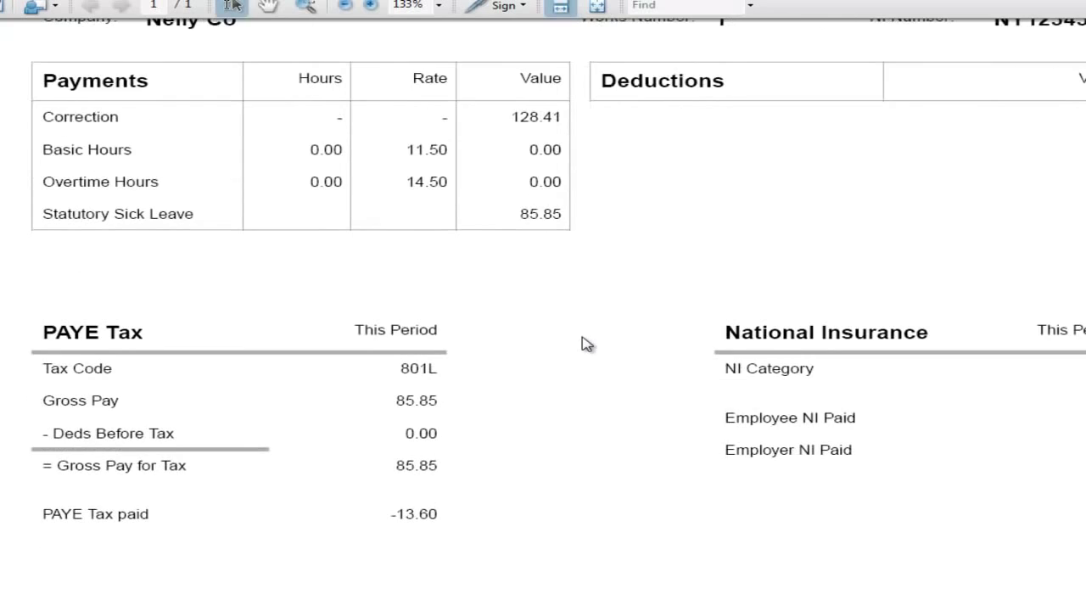
{"action": "scroll", "coordinate": [585, 343], "scroll_direction": "down", "scroll_amount": 2}
{"action": "scroll", "coordinate": [771, 283], "scroll_direction": "up", "scroll_amount": 7}
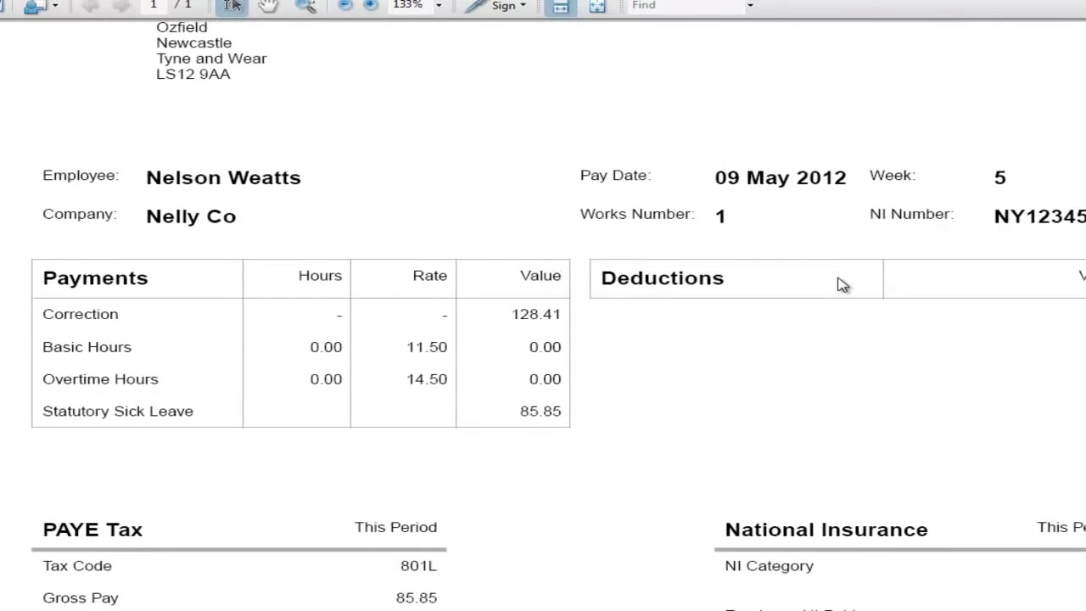